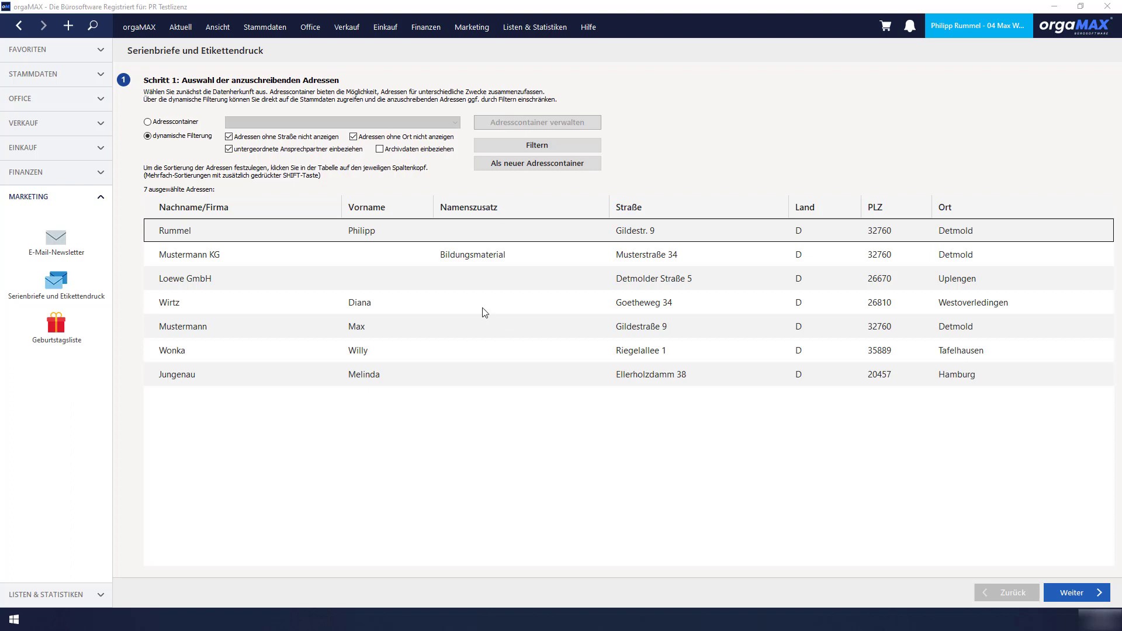
- Open the customer record of Holtmann GmbH from the master data for editing
left_click(90, 80)
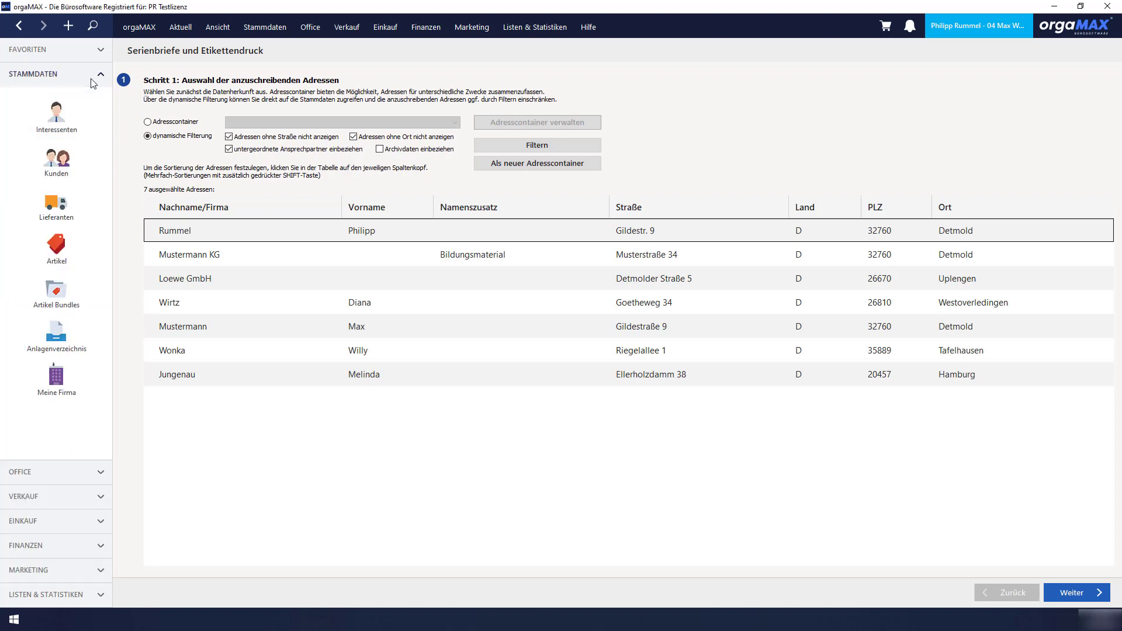
left_click(75, 162)
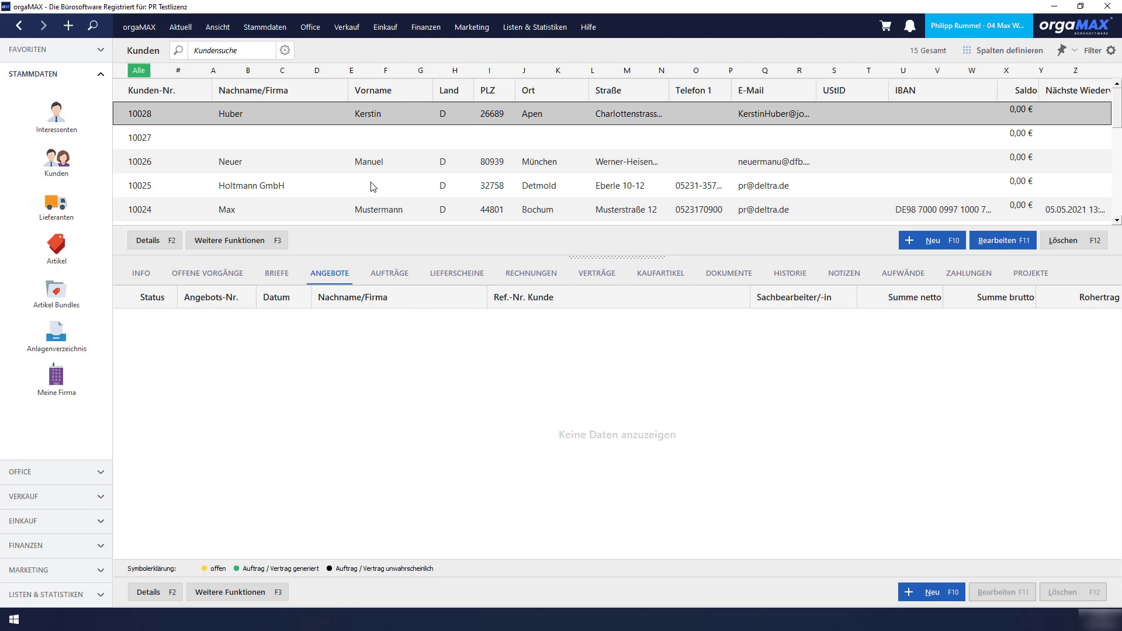
left_click(371, 184)
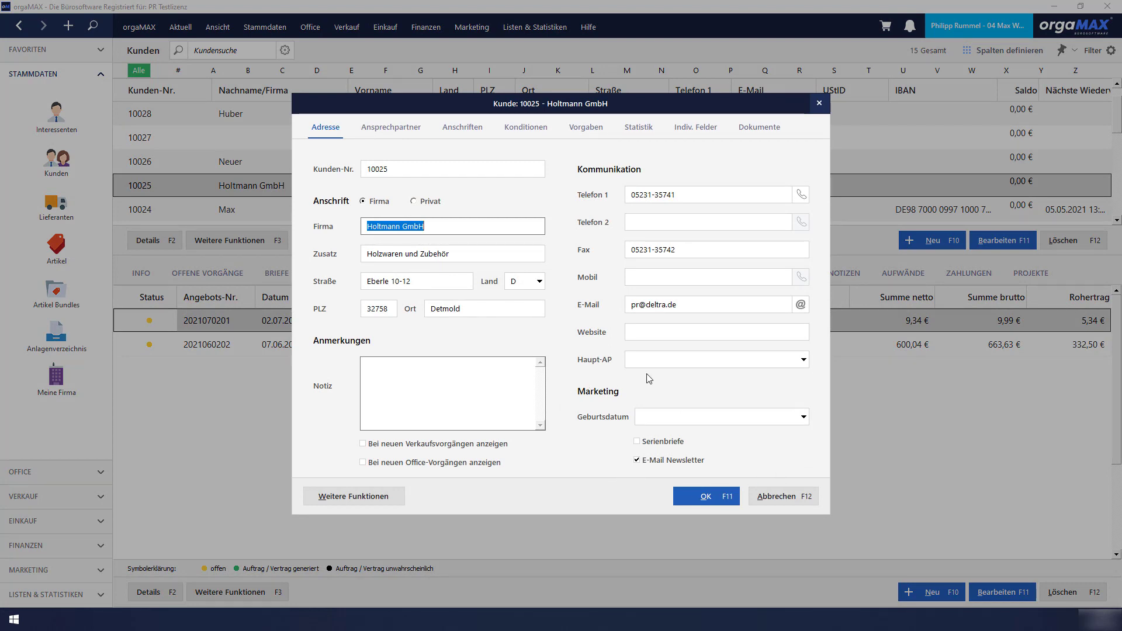
- Mark the contact person of Holtmann GmbH, rather than the company address itself, for Serienbriefe and save the customer record
left_click(638, 443)
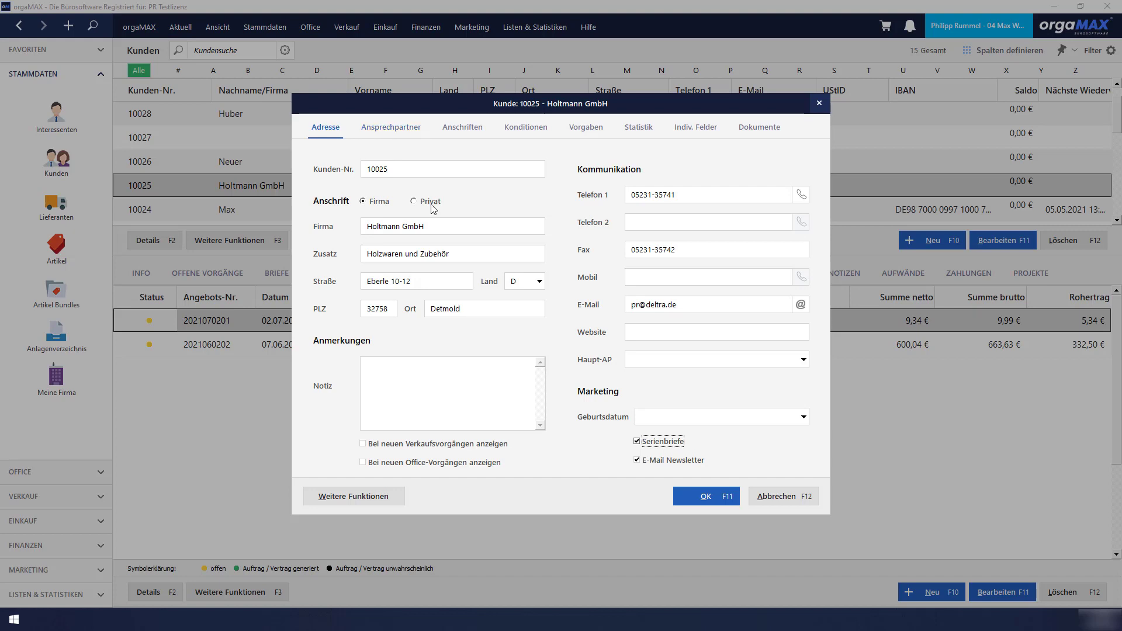
left_click(638, 441)
left_click(391, 127)
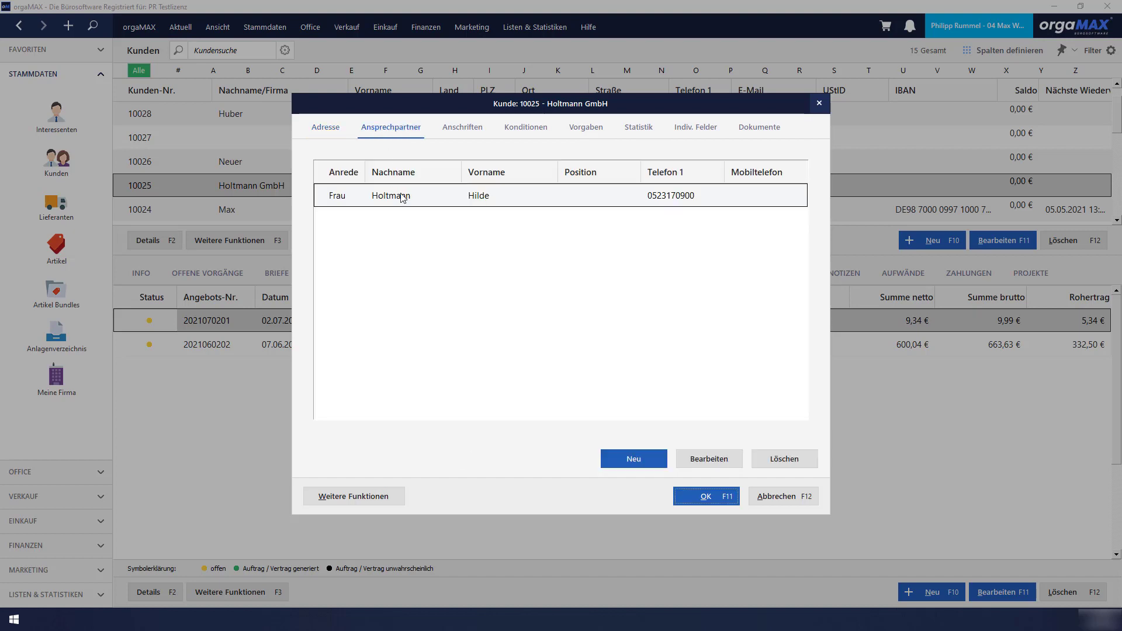
double_click(402, 196)
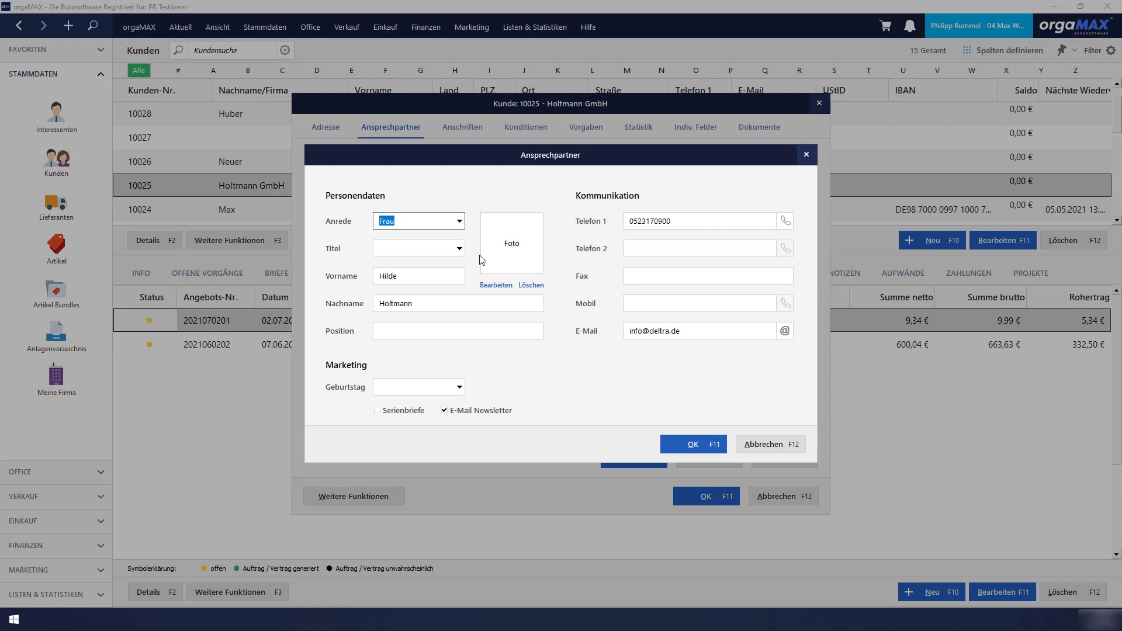
left_click(413, 412)
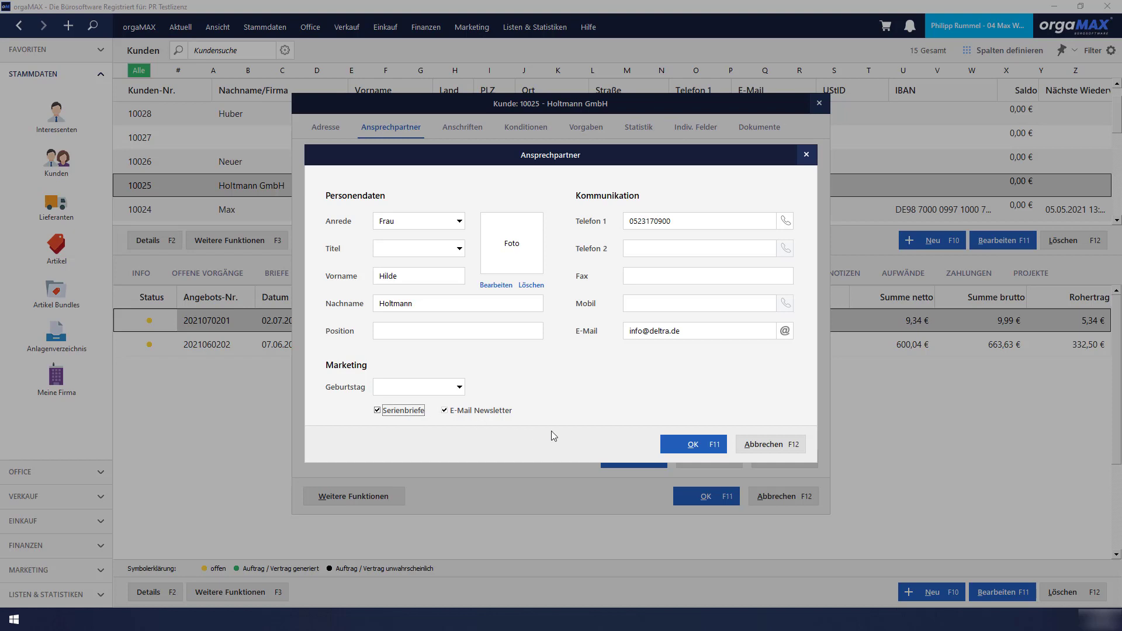
left_click(685, 448)
left_click(682, 498)
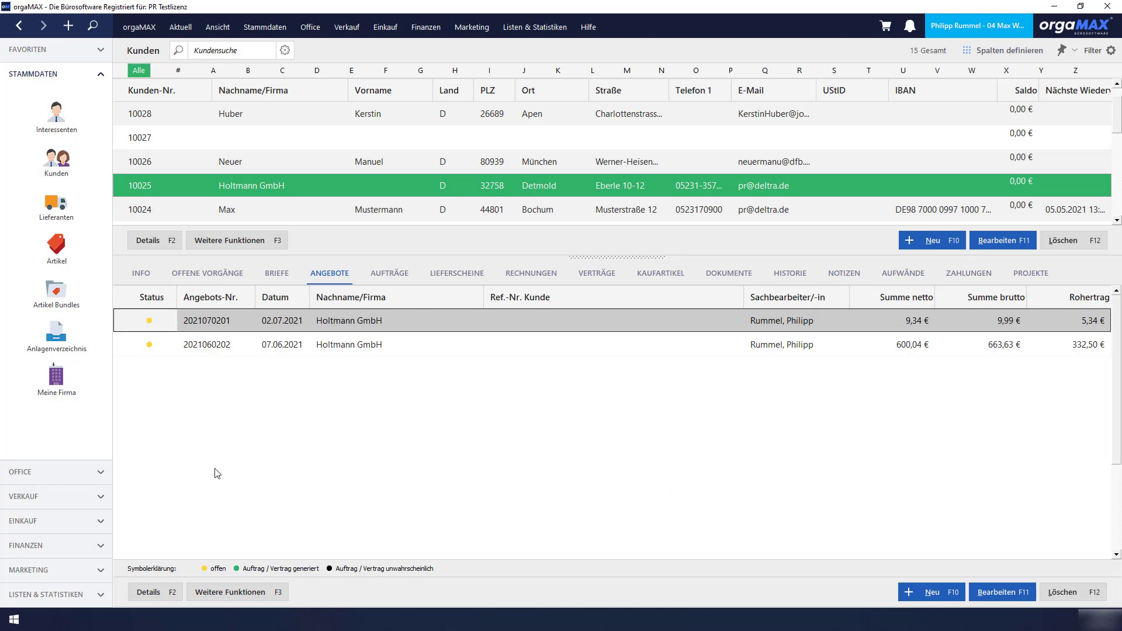
- Open the address selection of Serienbriefe und Etikettendruck and select the Holtmann GmbH entry, keeping subordinate contacts included
left_click(90, 571)
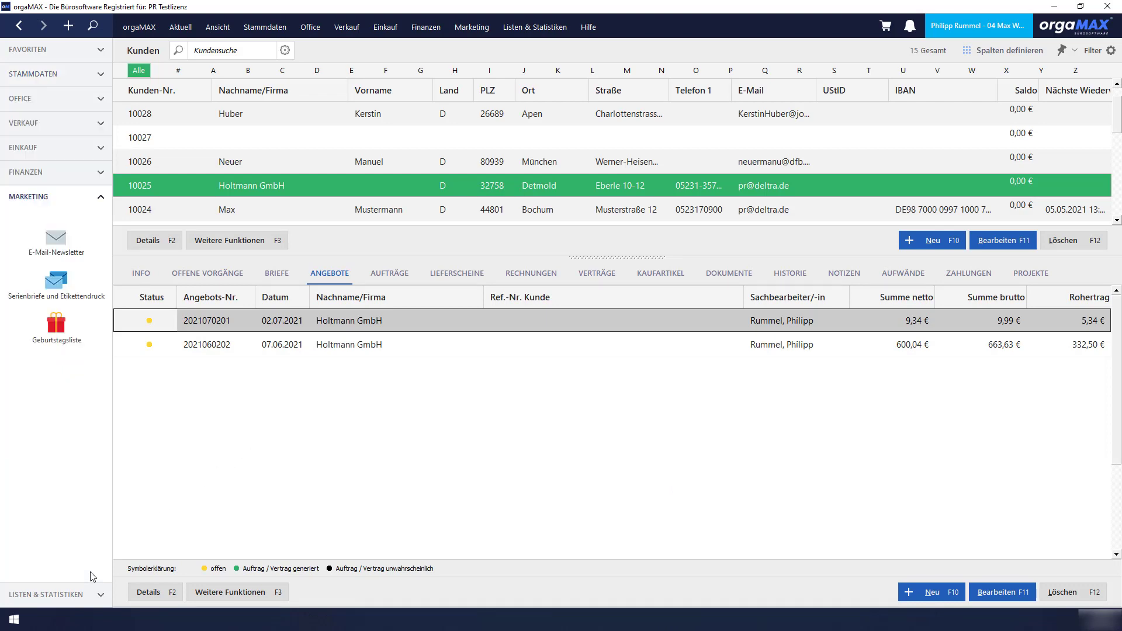
left_click(58, 296)
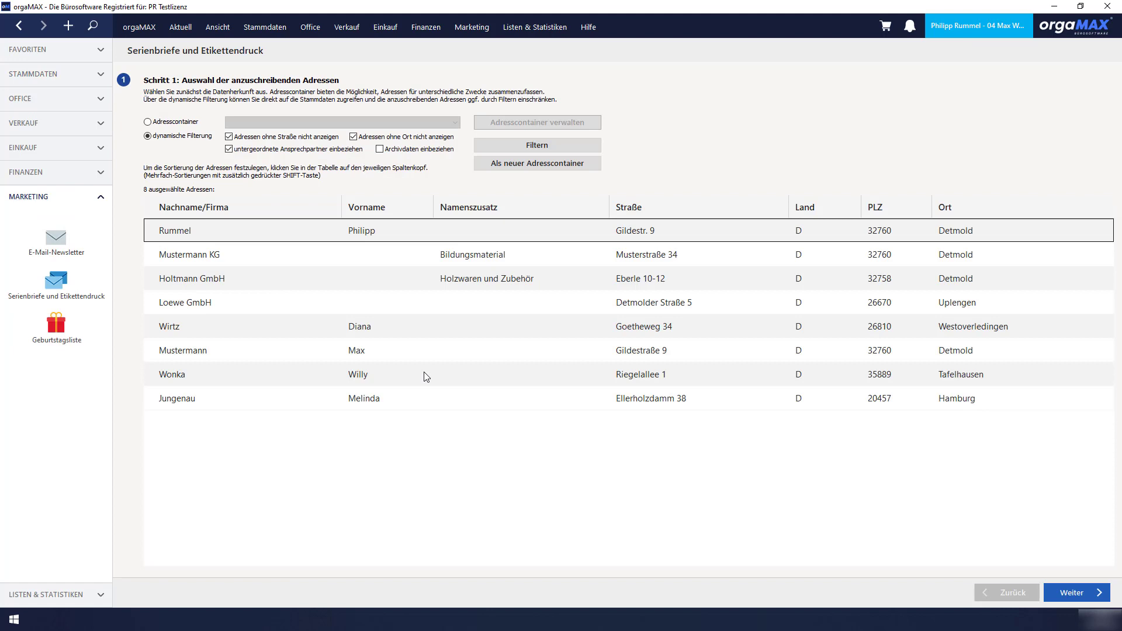
left_click(392, 279)
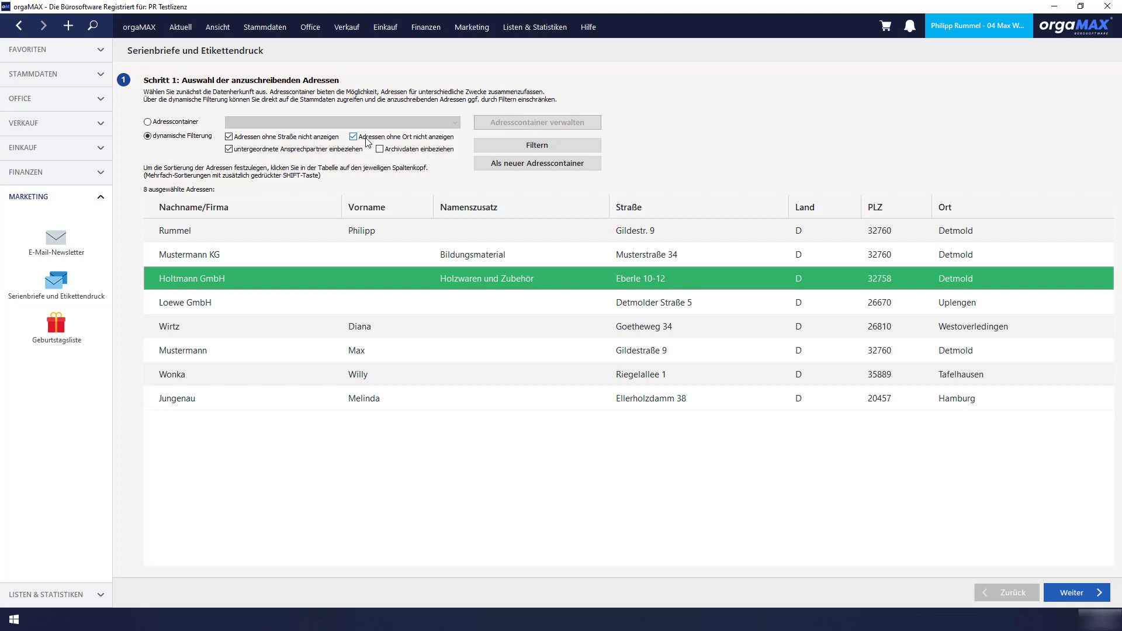
left_click(274, 152)
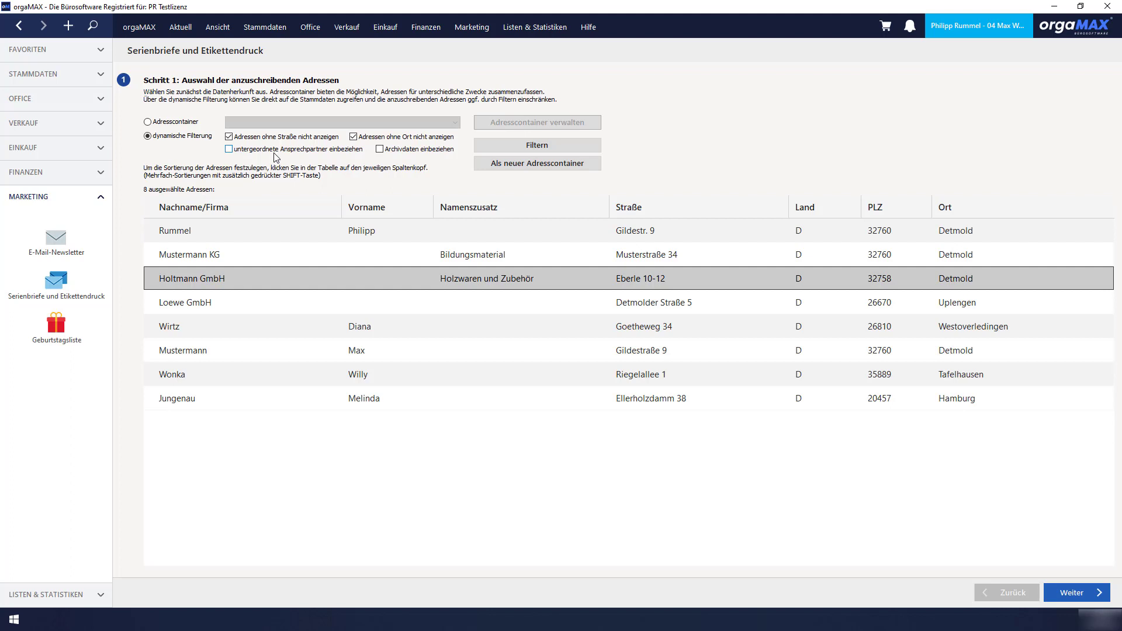
left_click(276, 154)
- Set the address filter criteria to record type Privatkunde, customer category Endkunden and address type nur Kunden
left_click(500, 146)
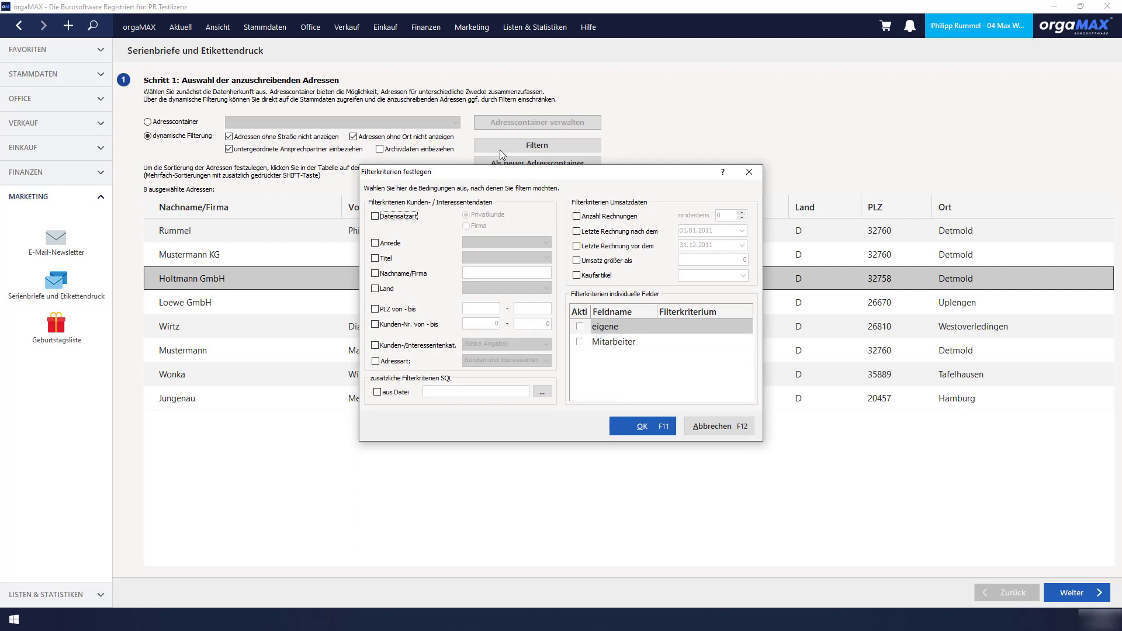
left_click(398, 217)
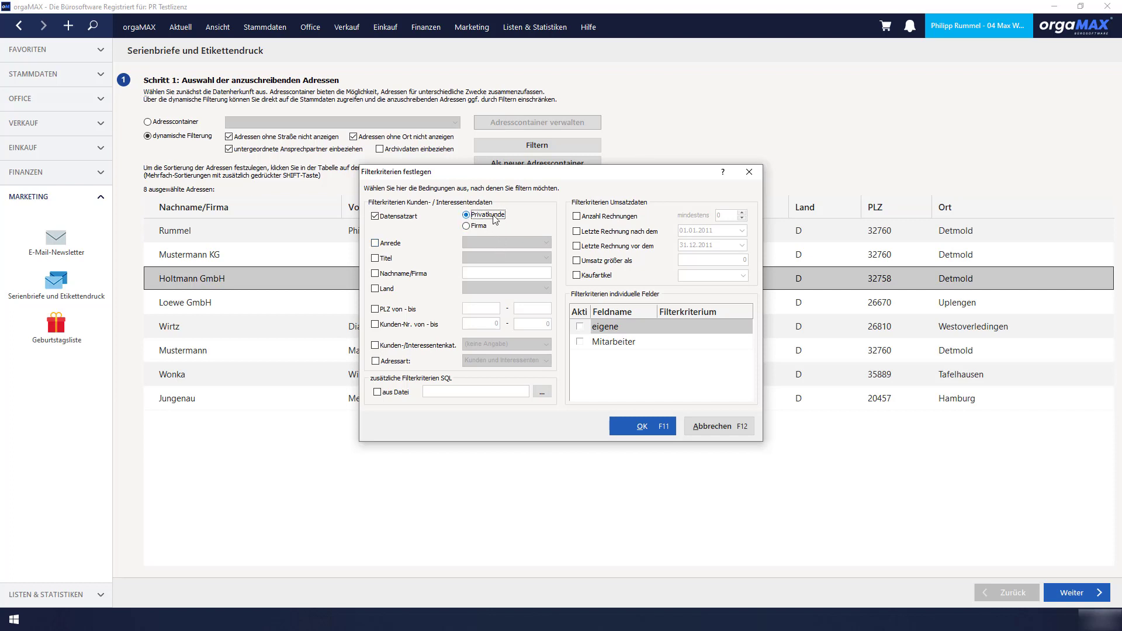
left_click(412, 346)
left_click(501, 345)
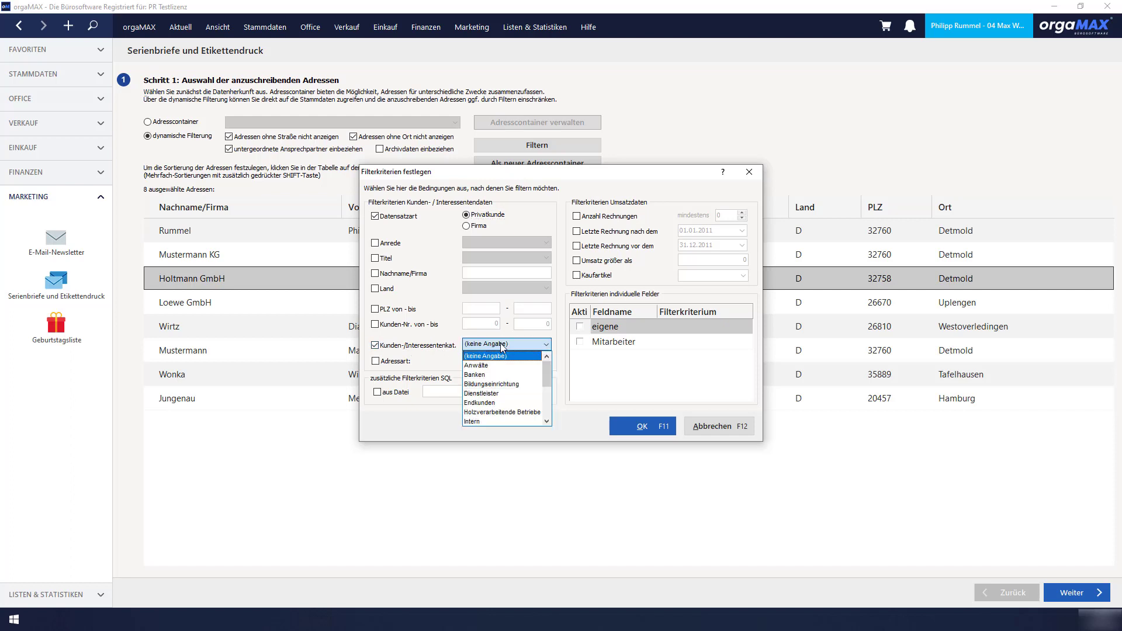
left_click(479, 402)
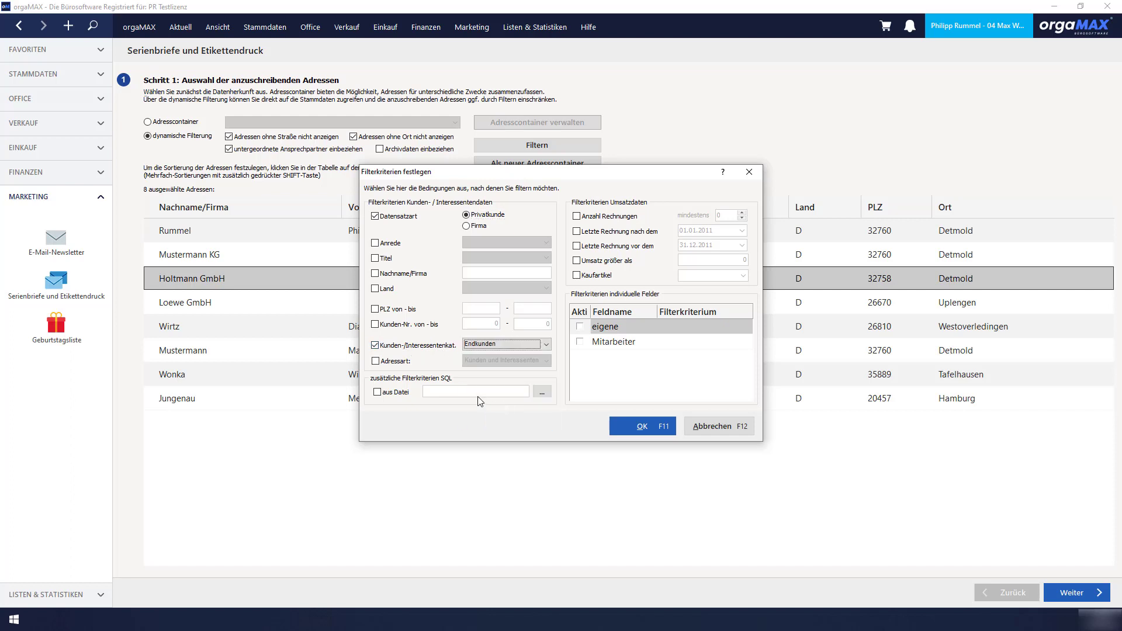
left_click(386, 361)
left_click(504, 360)
left_click(507, 383)
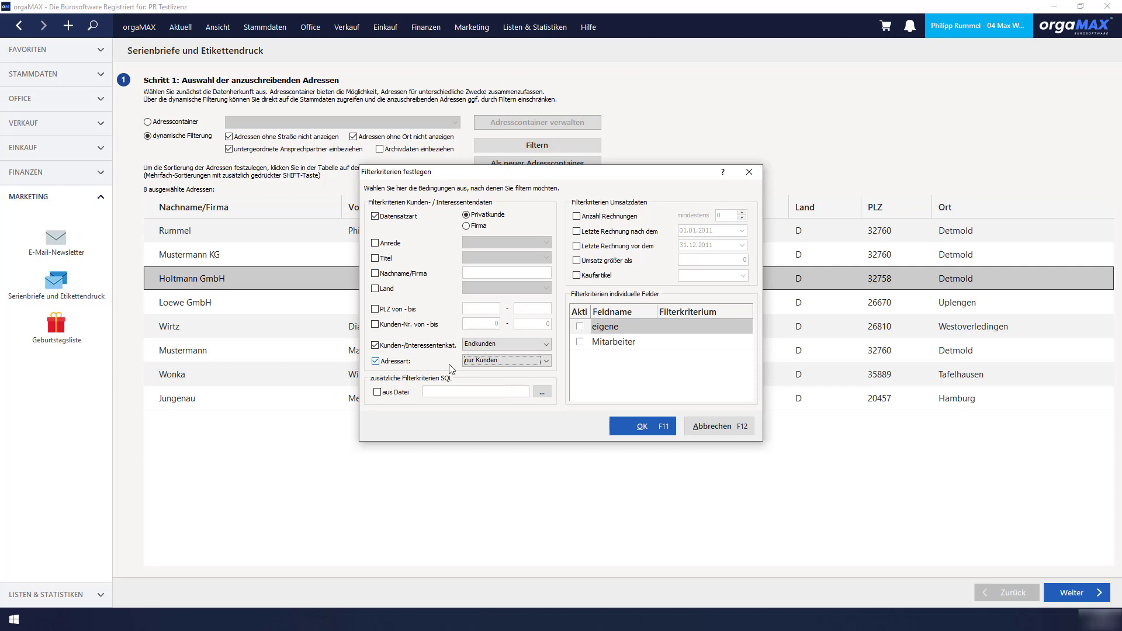
- Deactivate the address type, customer category and record type filter criteria
left_click(387, 358)
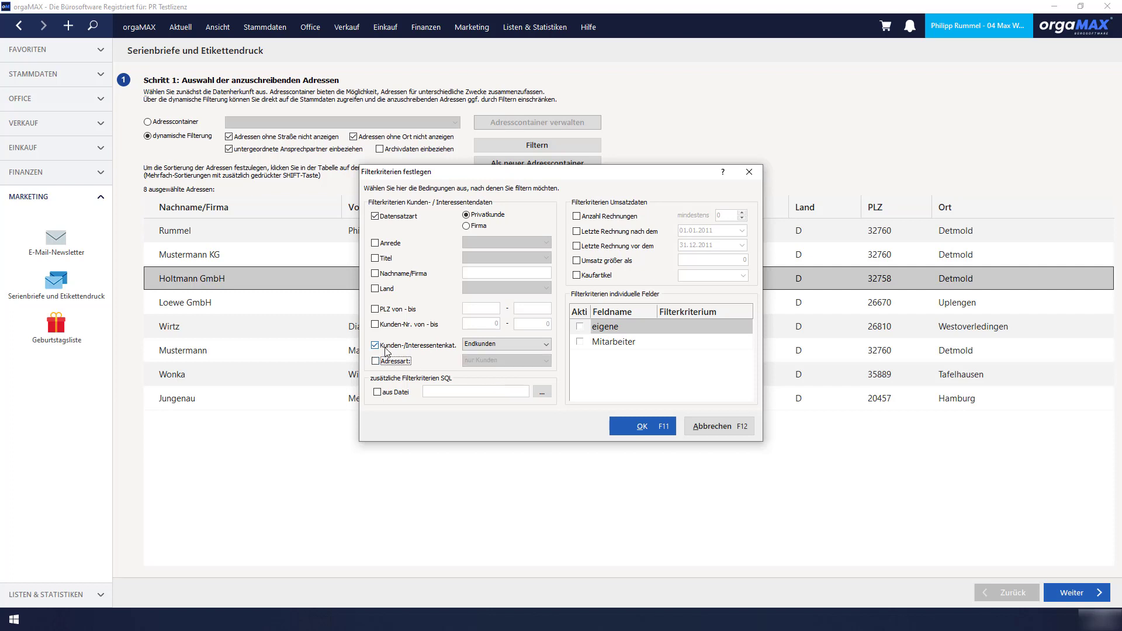
left_click(389, 345)
left_click(395, 217)
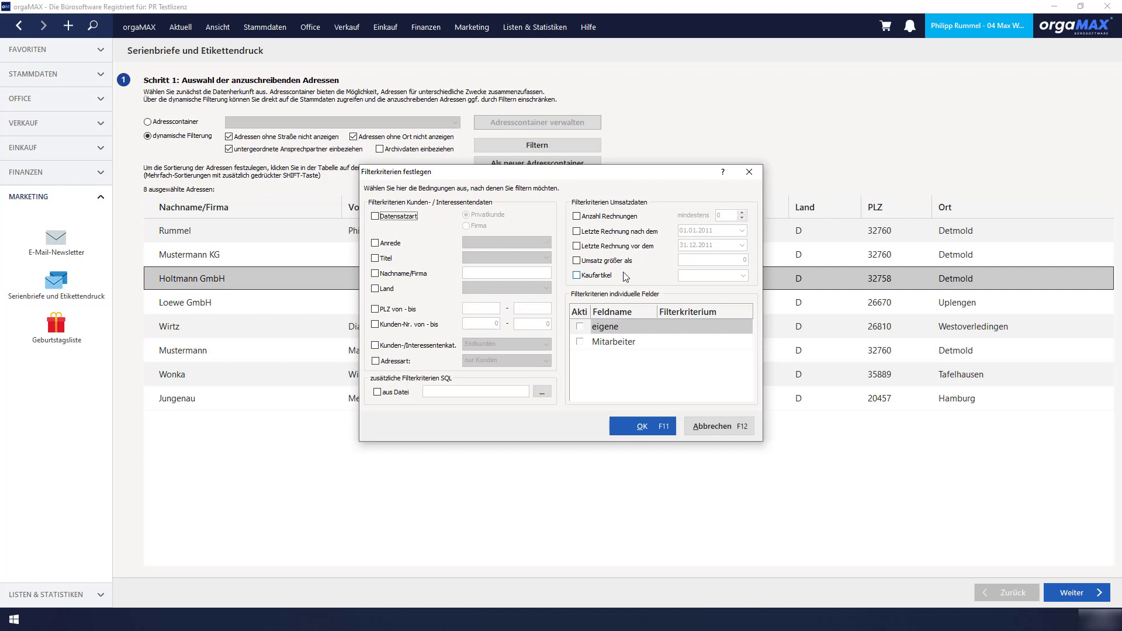
- Try the sales filter criteria Anzahl Rechnungen, Umsatz größer als and Kaufartikel, then accept the filter dialog without any of them
left_click(590, 217)
left_click(590, 217)
left_click(608, 263)
left_click(618, 261)
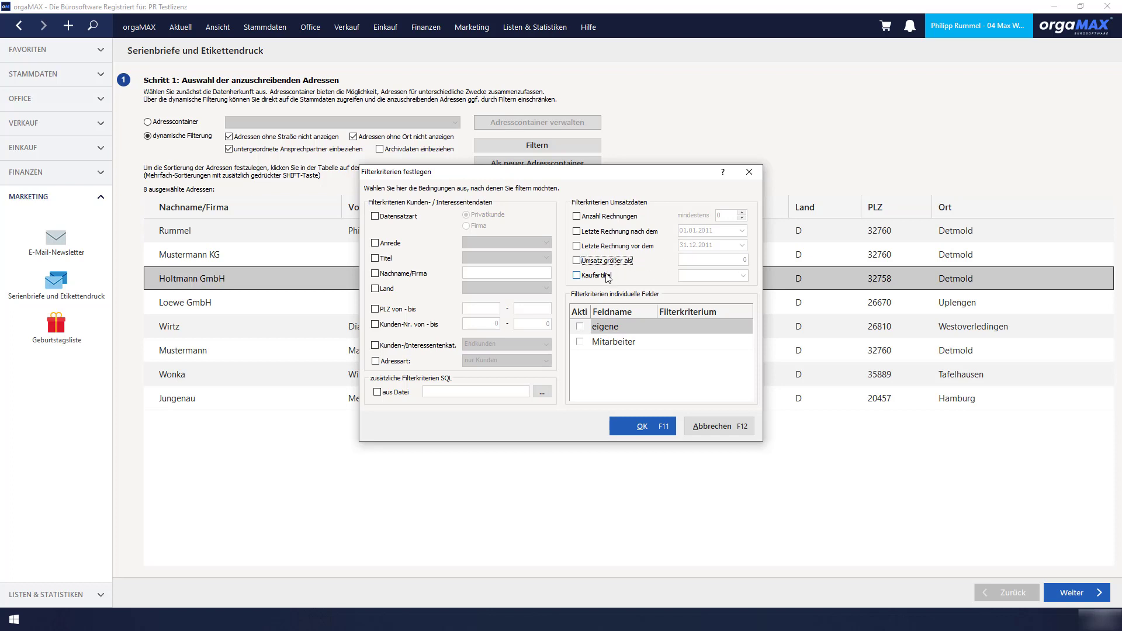
left_click(742, 278)
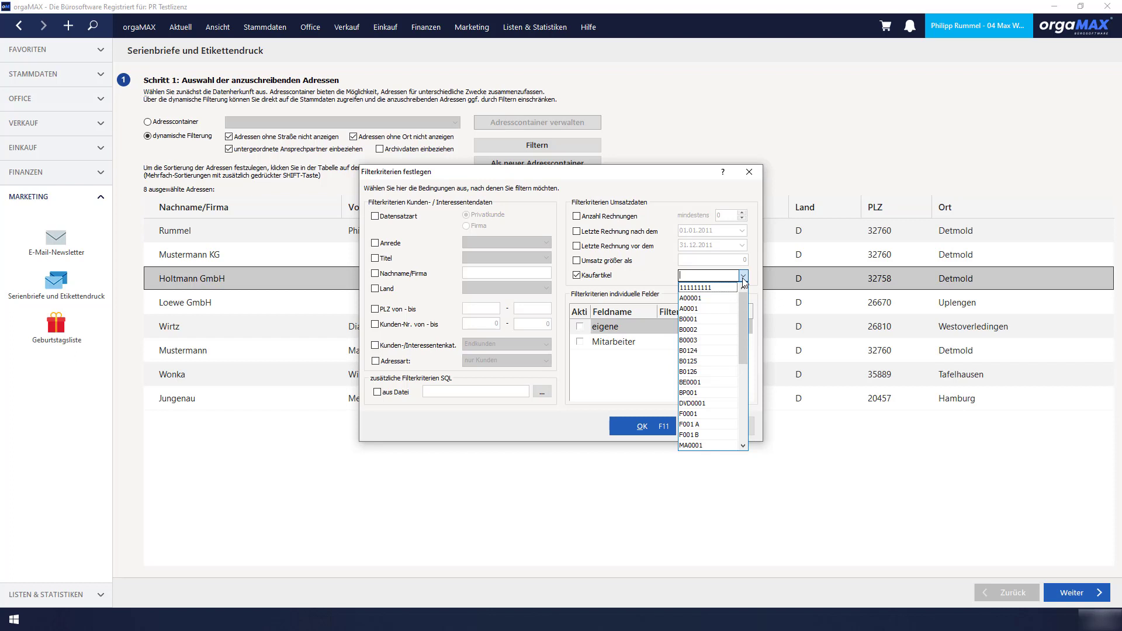
left_click(577, 274)
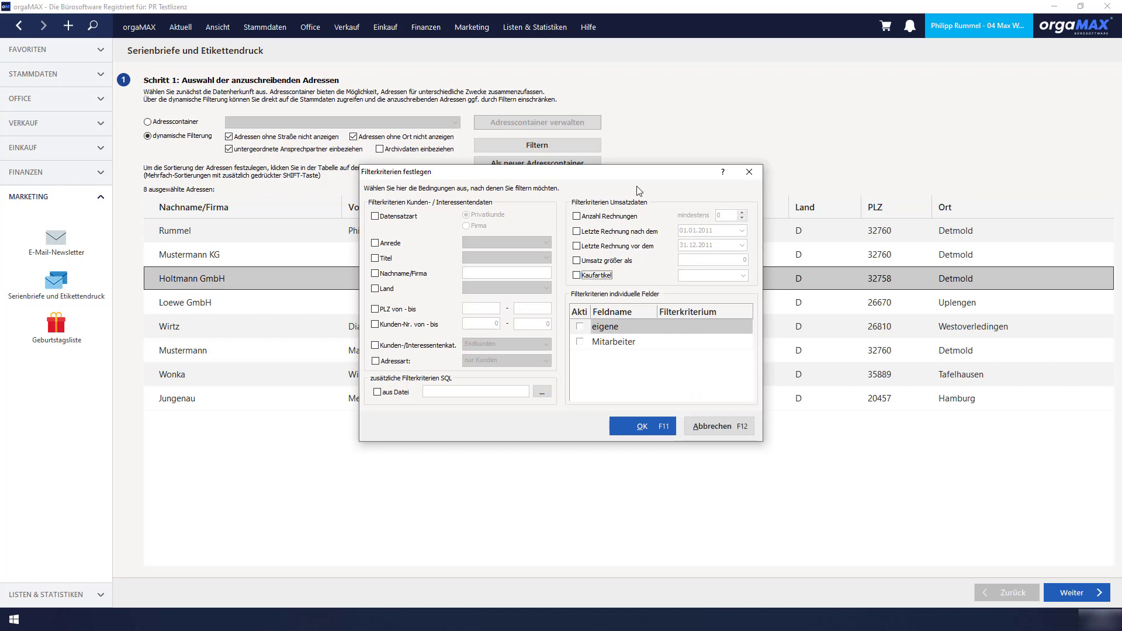
left_click(643, 427)
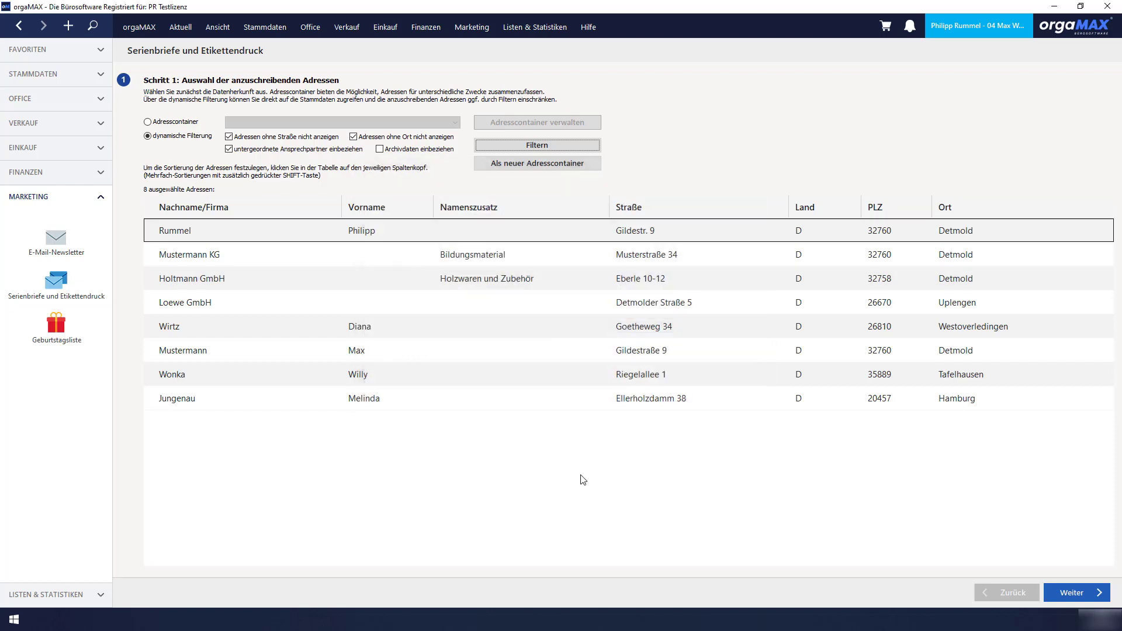
- Proceed to the document template selection and view the label formats offered for Etikettendruck
left_click(1046, 591)
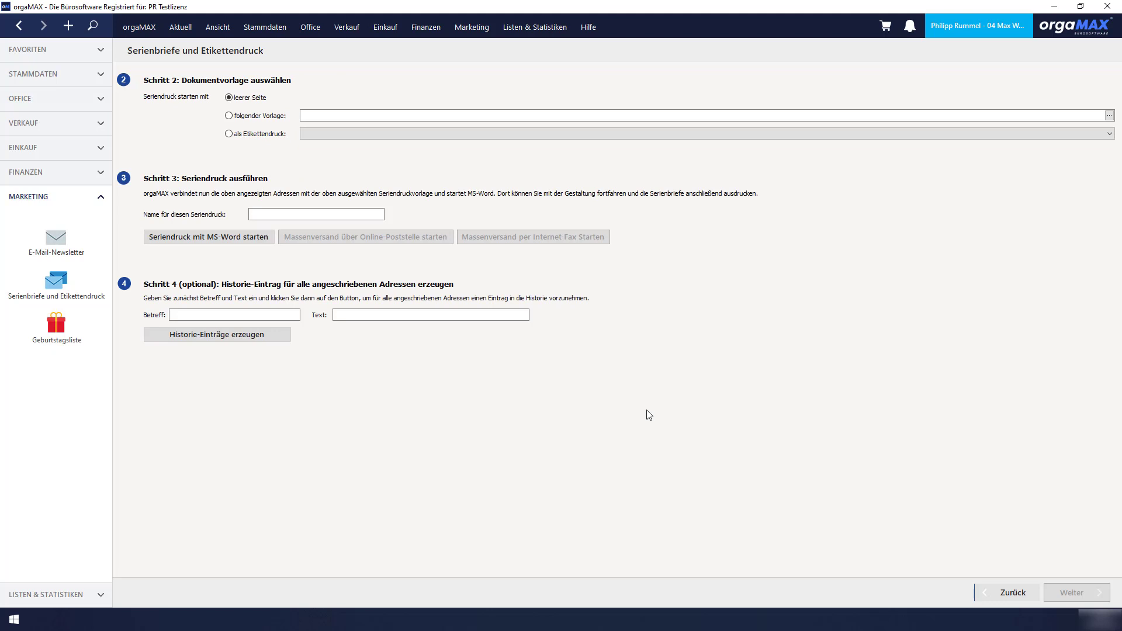
left_click(247, 117)
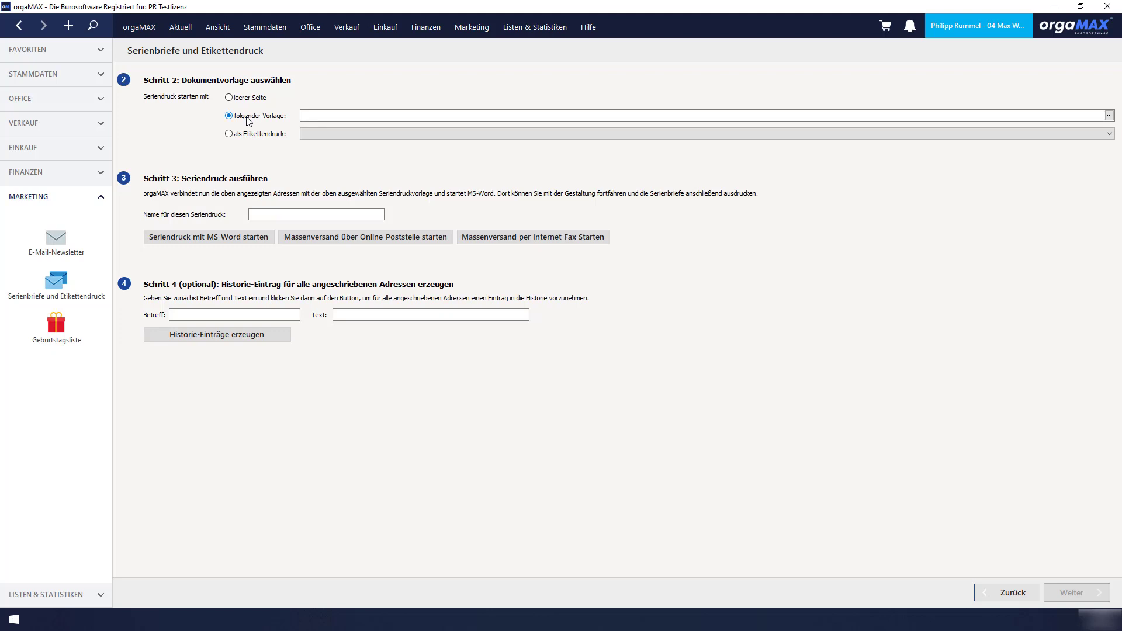
left_click(251, 136)
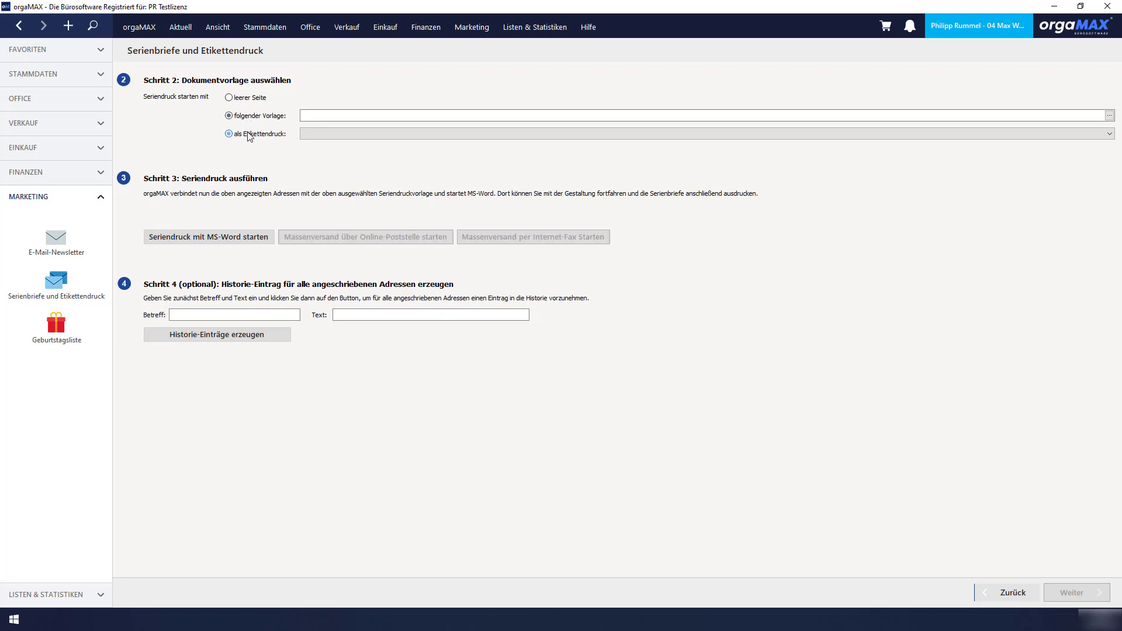
left_click(385, 134)
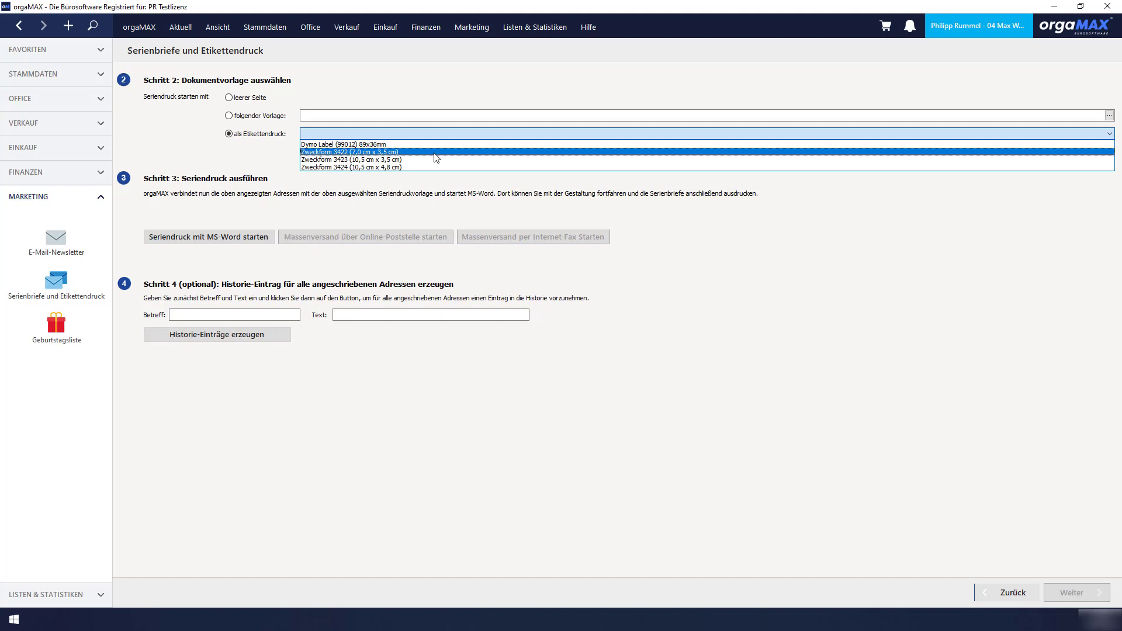
- Base the mail merge on the existing template 2021-08-09 Muster.doc
left_click(261, 119)
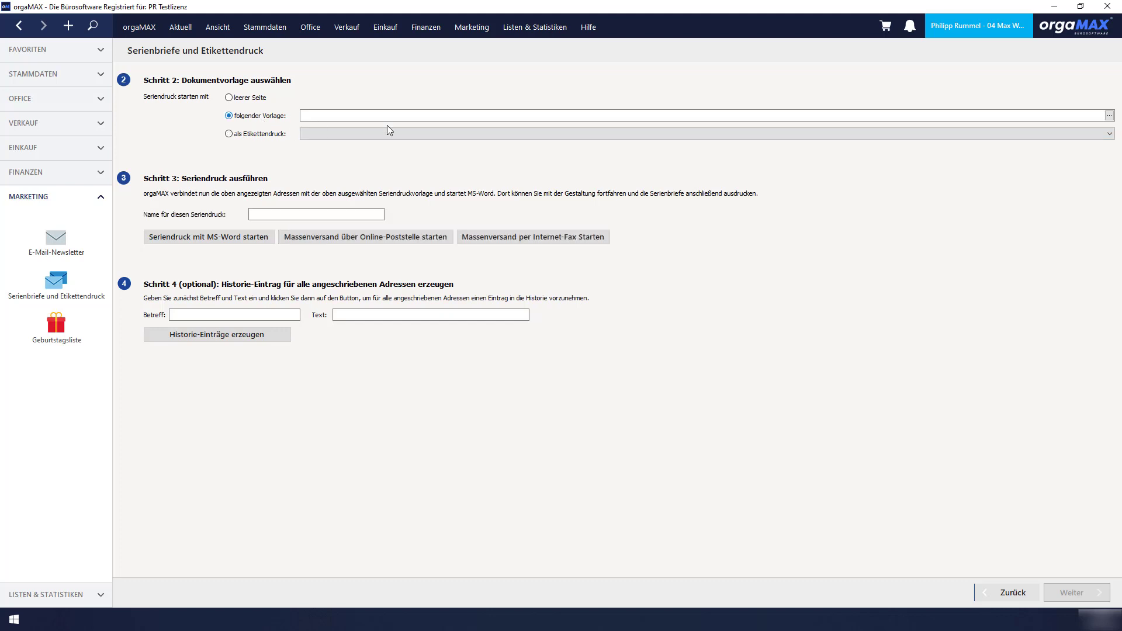
left_click(1109, 115)
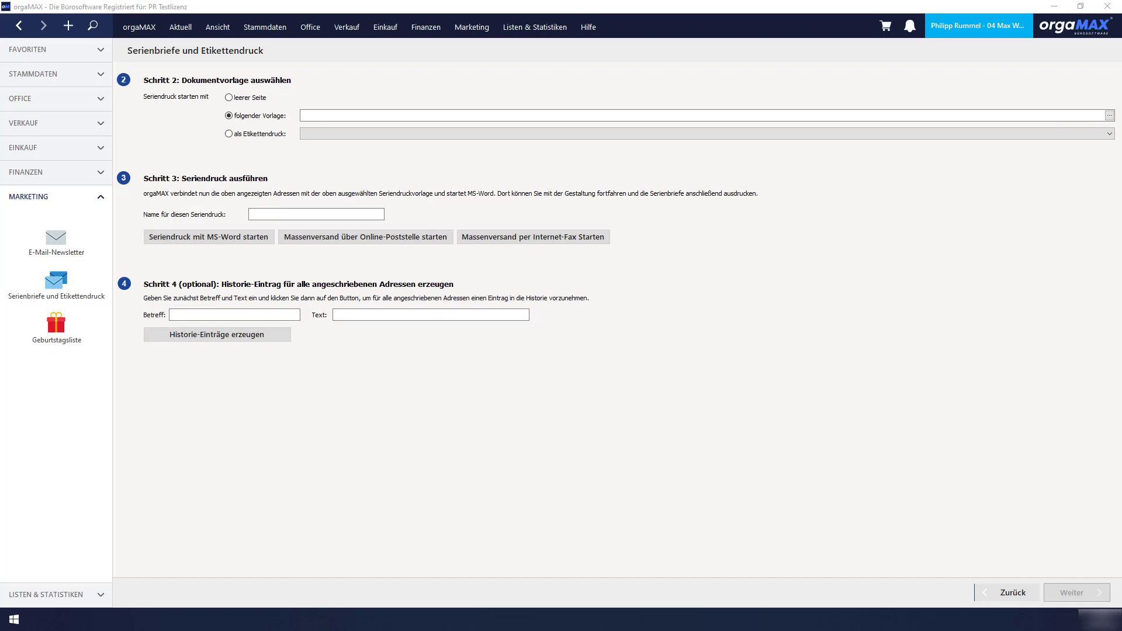
double_click(20, 321)
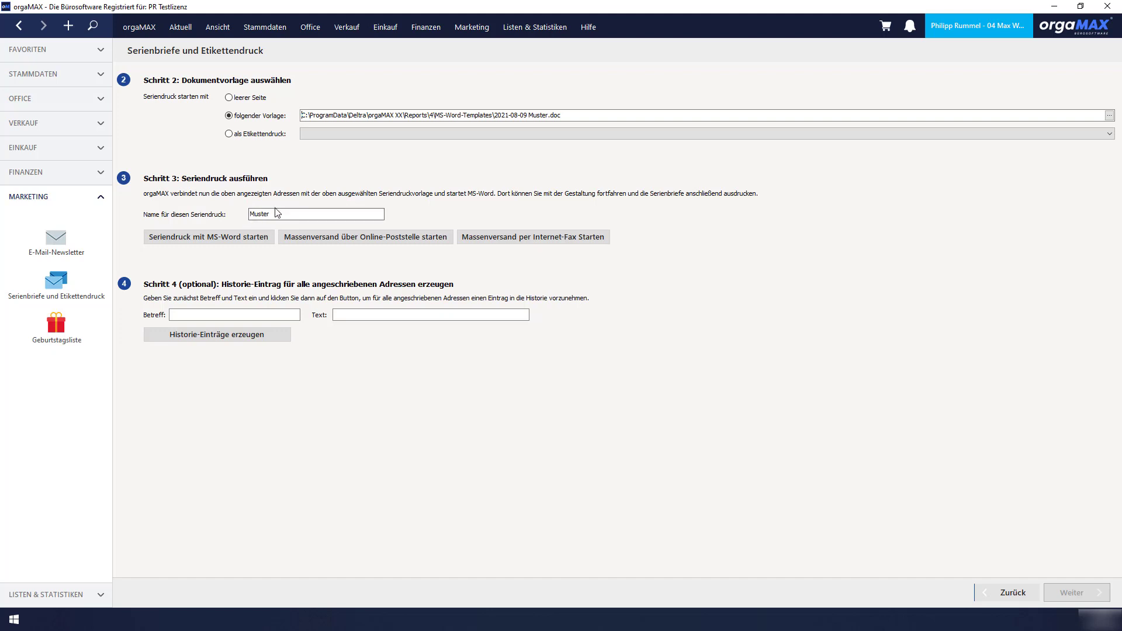
- Start the mail merge with MS Word and switch to the merge document in Word
left_click(204, 236)
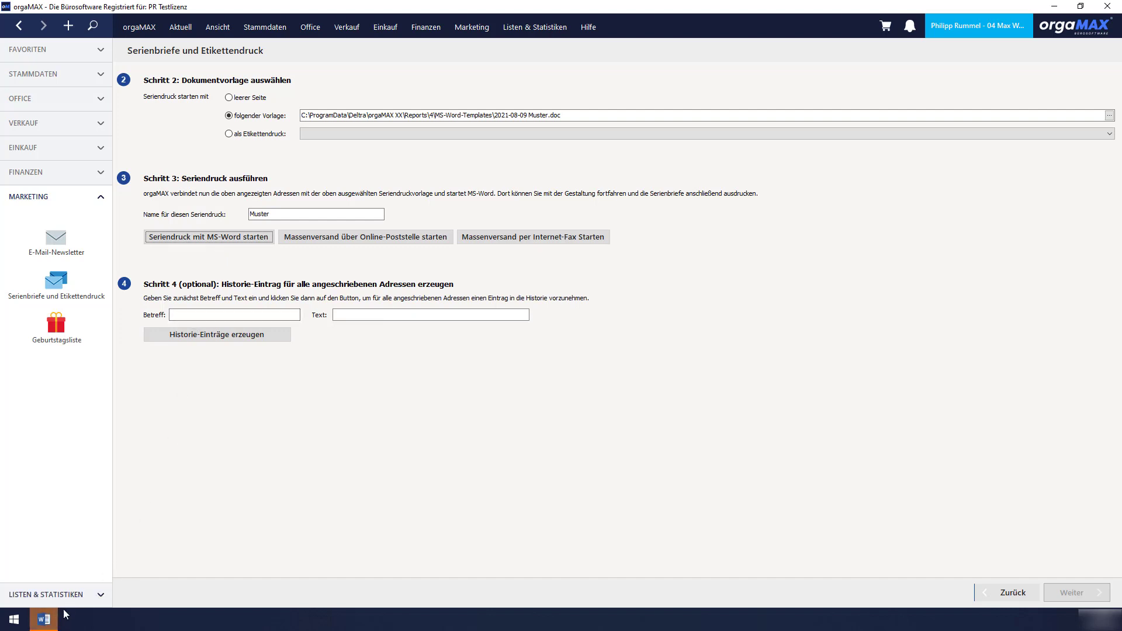
left_click(45, 620)
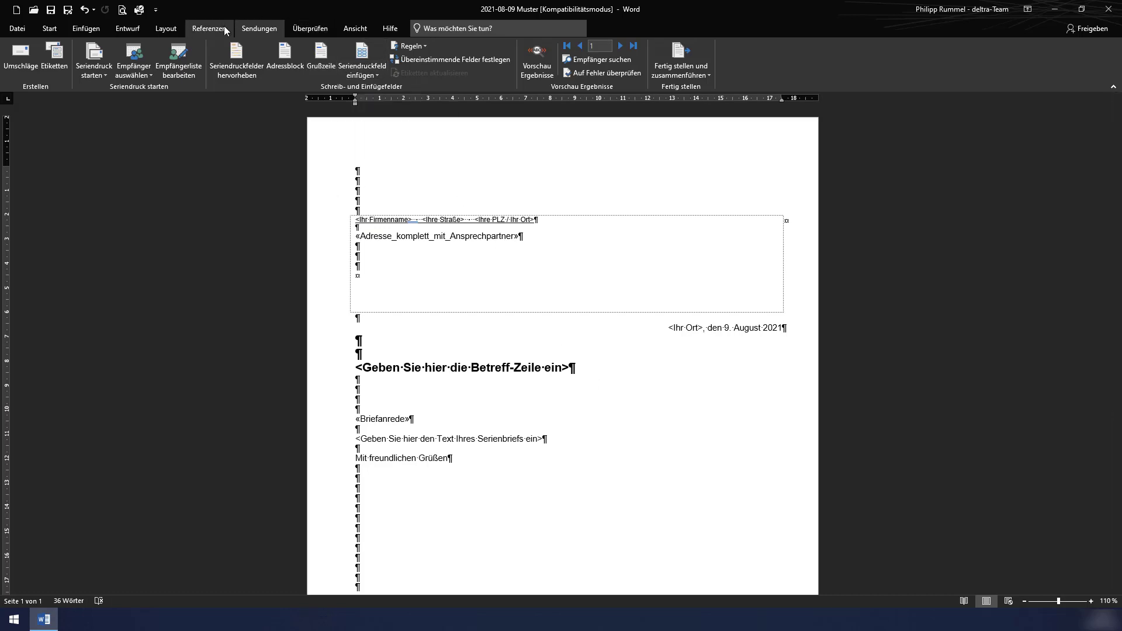
- Examine the available merge fields and the address and Briefanrede placeholders in the letter
left_click(371, 75)
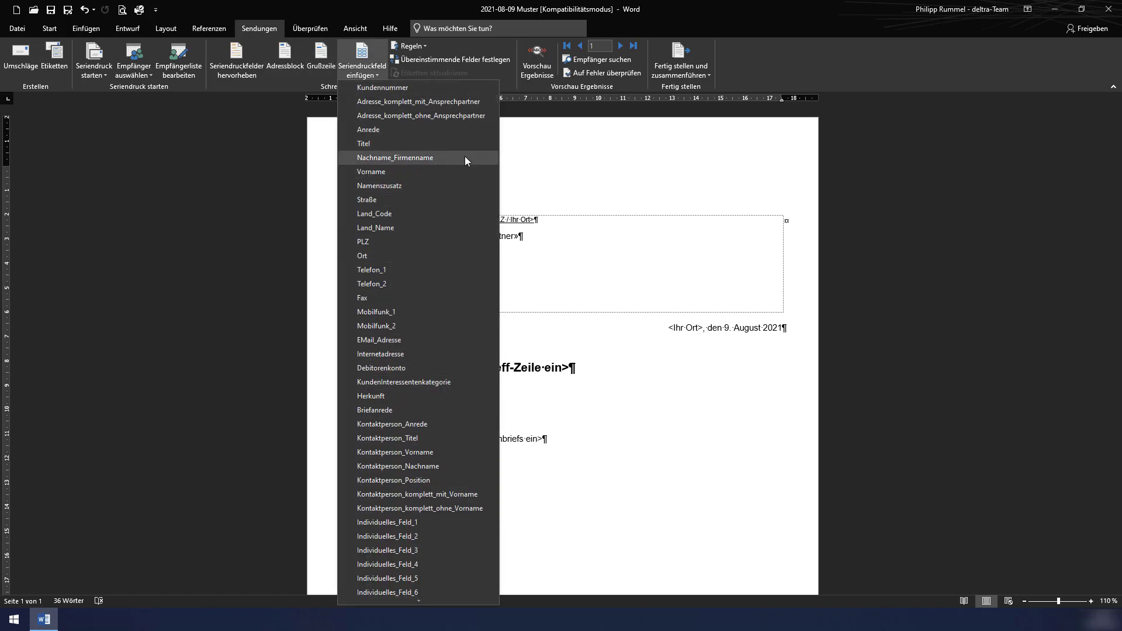
left_click(552, 172)
left_click_drag(521, 238, 354, 236)
double_click(436, 422)
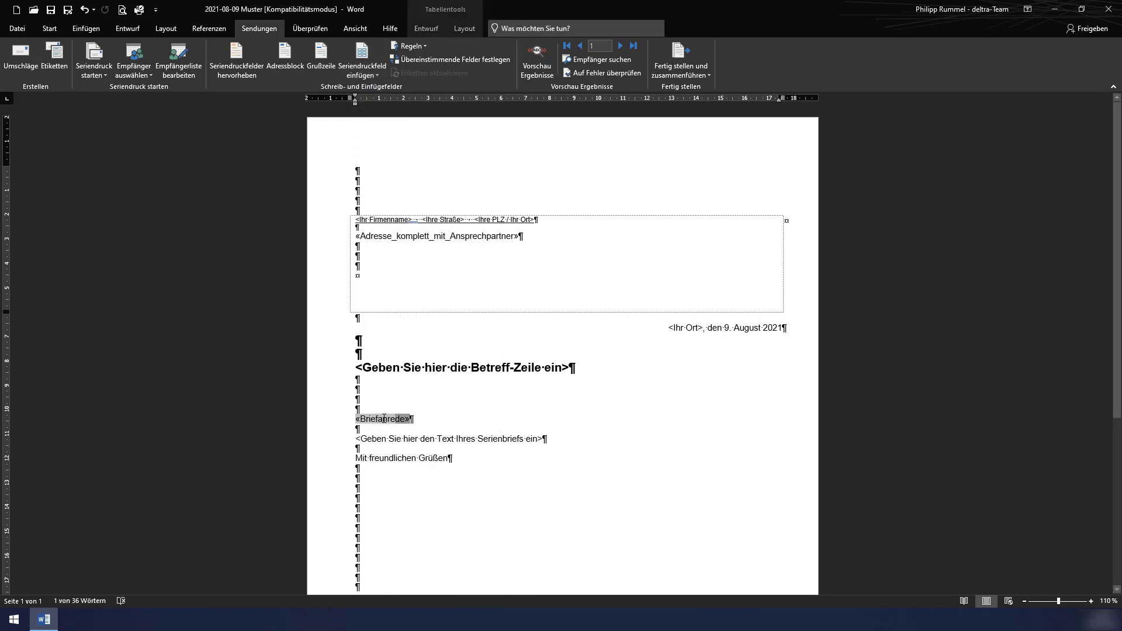
left_click(490, 427)
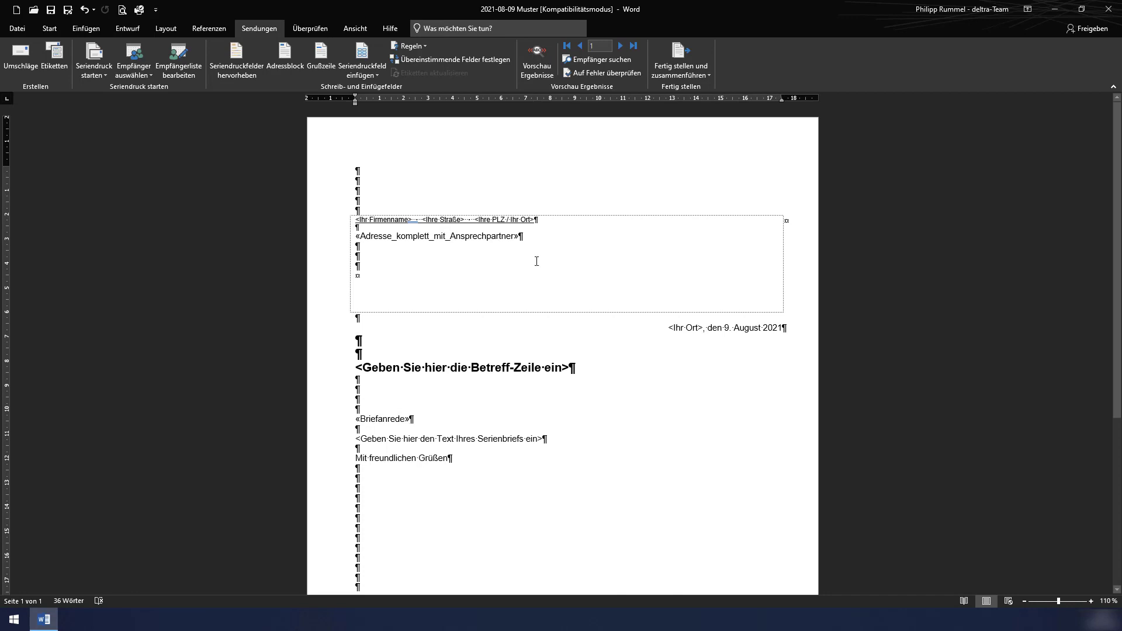
- Preview the merged letters for recipients 1 through 5, and view the options offered for finishing the merge
left_click(537, 58)
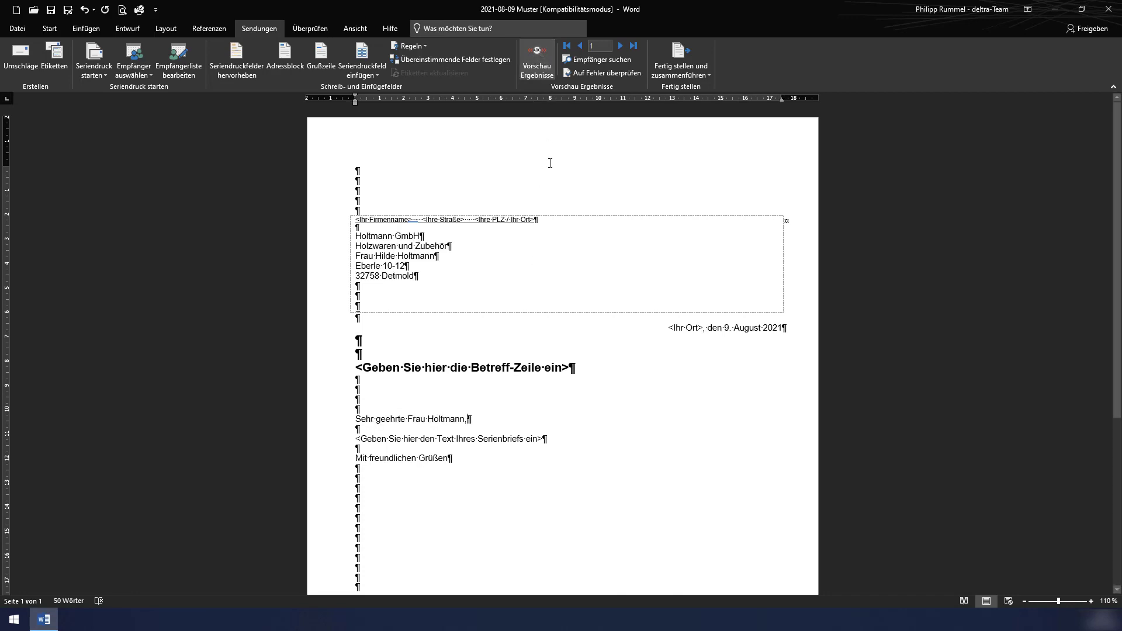
left_click(621, 46)
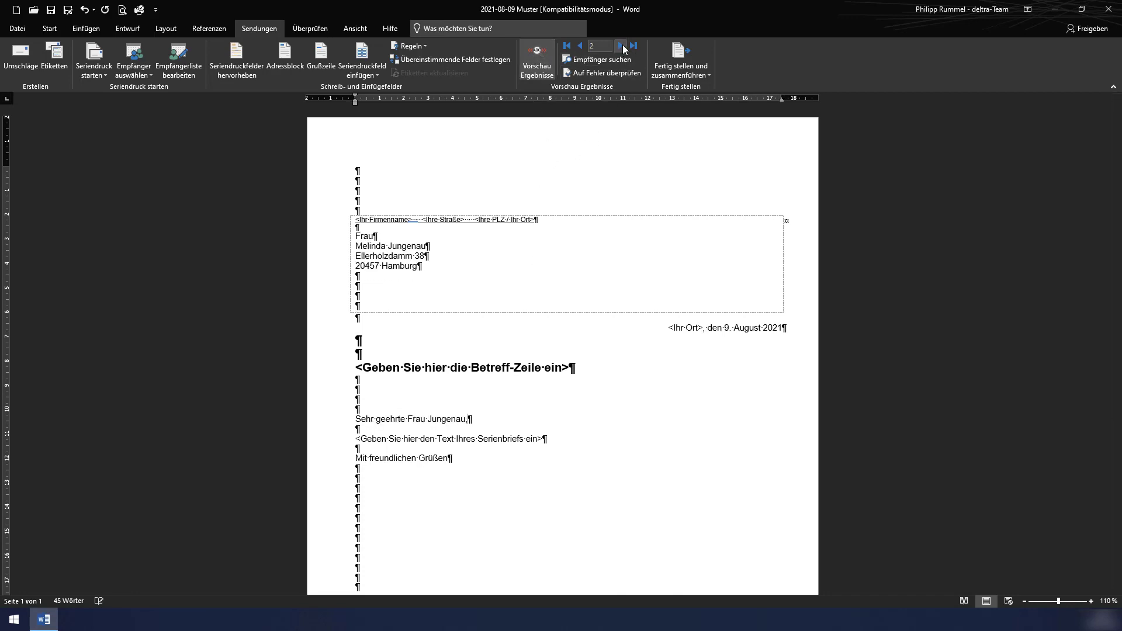
left_click(621, 46)
left_click(621, 46)
left_click(622, 46)
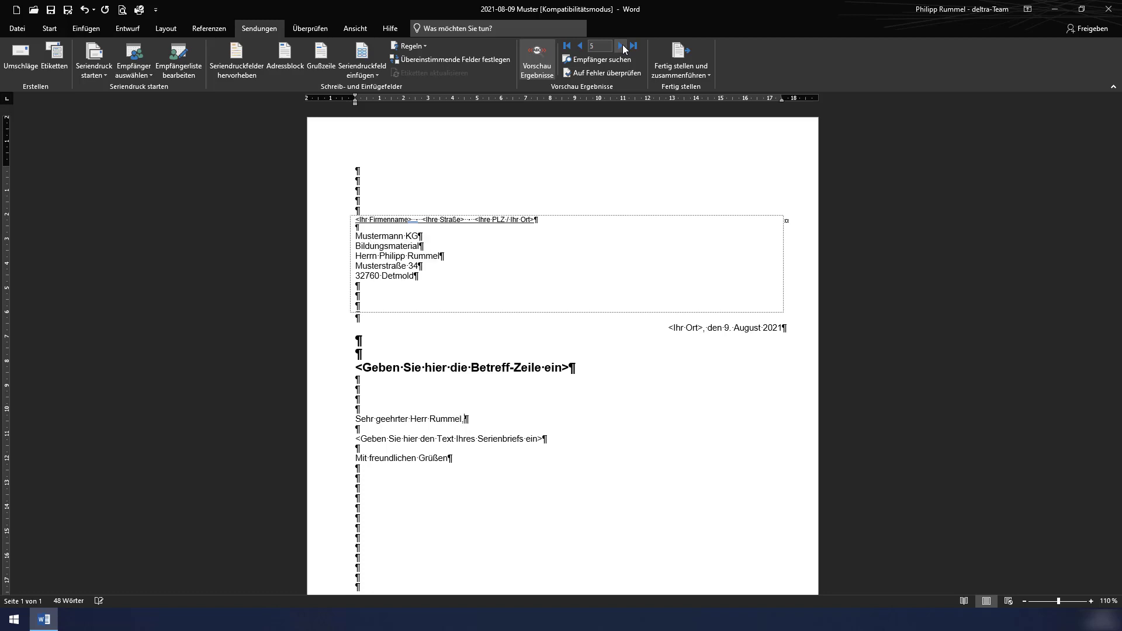
left_click(674, 72)
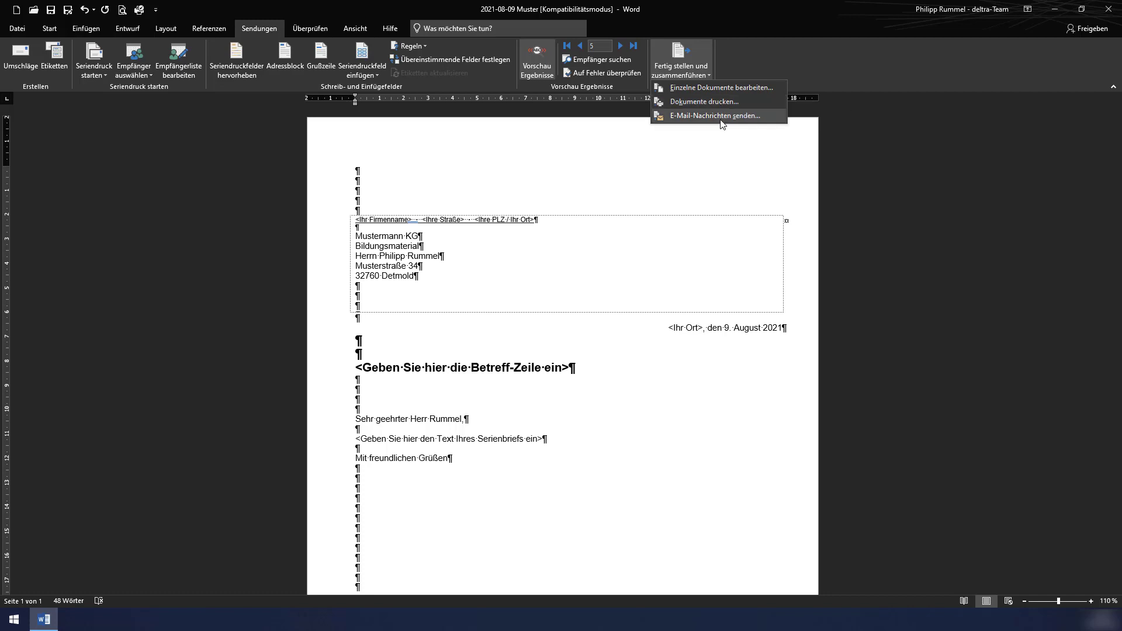
left_click(961, 189)
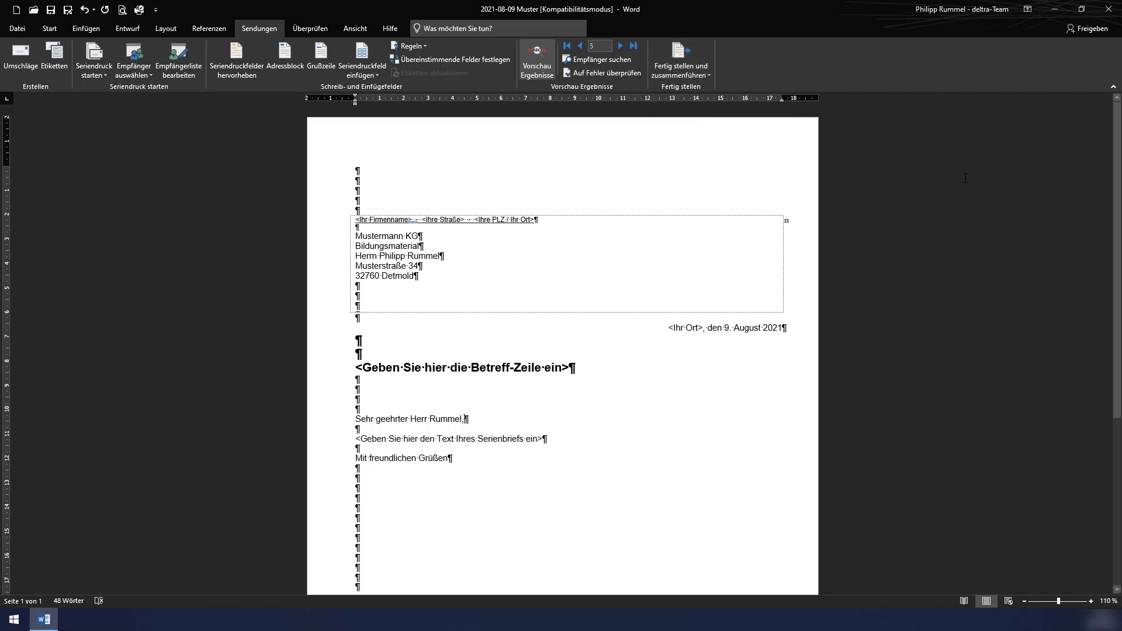
- Close the merge document in Word, return to orgaMAX and go through the Betreff and Text fields for the optional history entry
left_click(1117, 17)
left_click(562, 323)
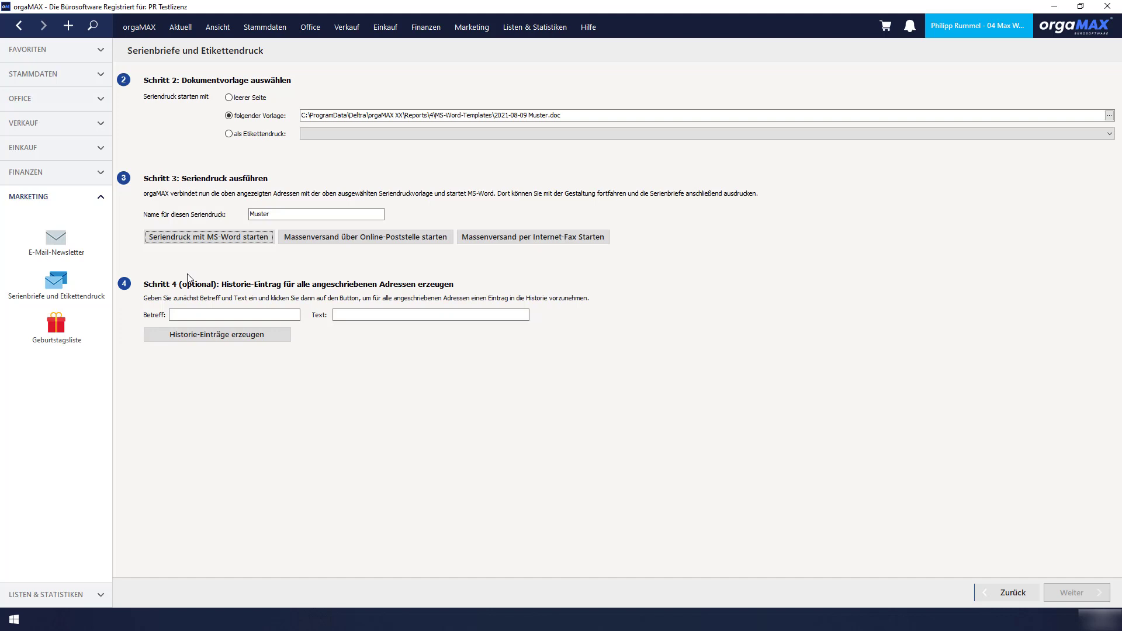
left_click(196, 316)
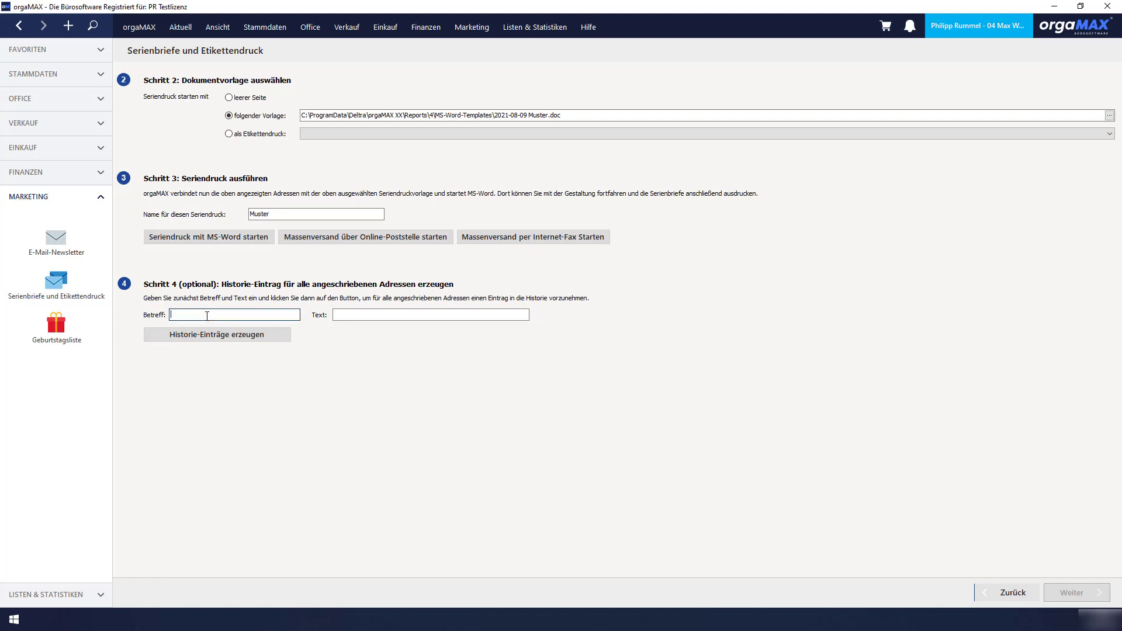
left_click(353, 316)
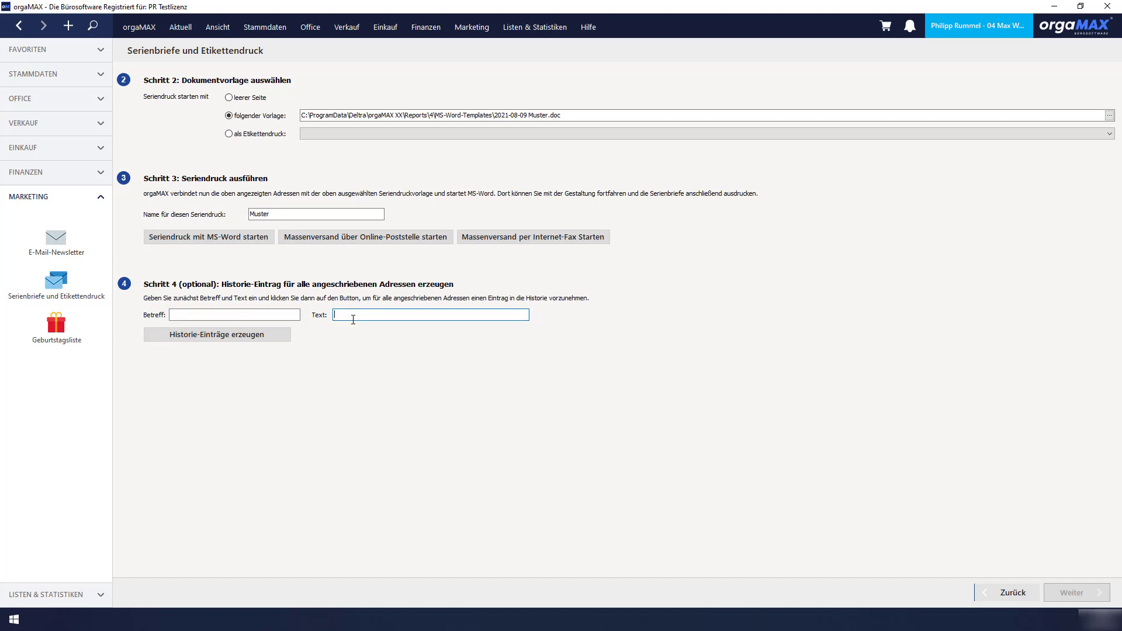